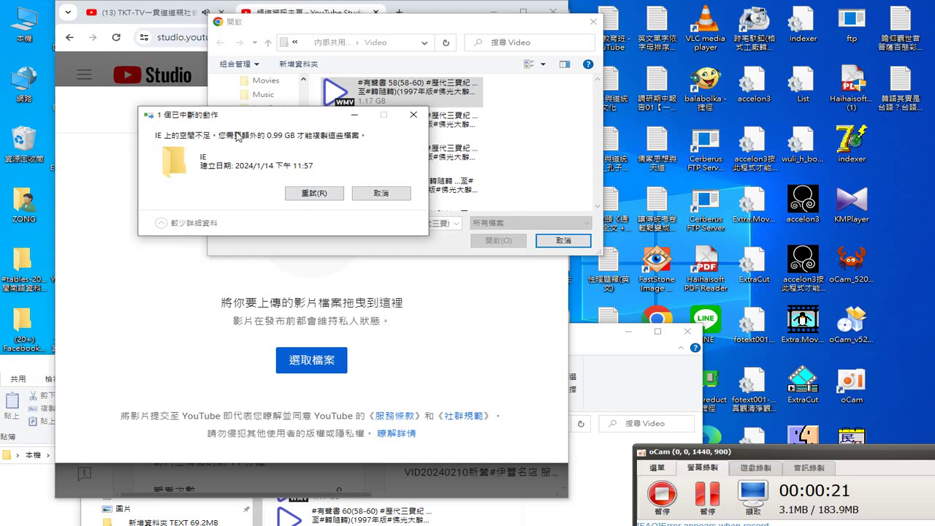
# - Cancel the interrupted file copy and browse to the OPPO Reno2 phone's SD card (SD 卡) in the file picker
pyautogui.click(393, 193)
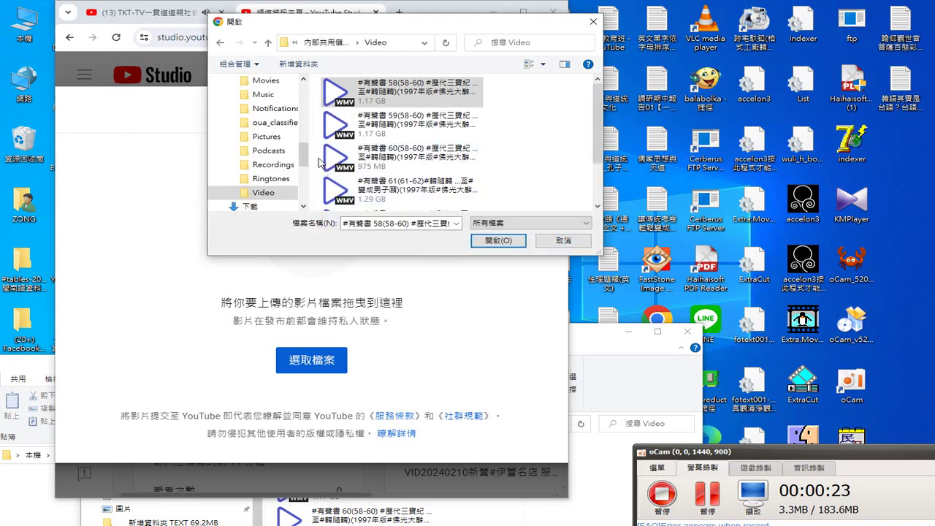
pyautogui.scroll(-5, 278, 135)
pyautogui.scroll(1, 278, 135)
pyautogui.click(265, 141)
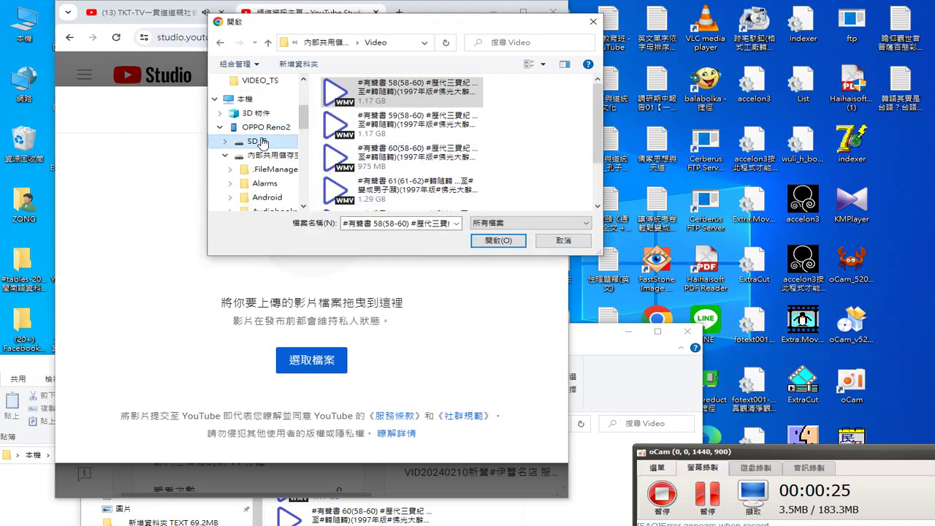
# - Try to upload the image file 00000529_20231010_part02_GGG雷虎小組表演 from the SD card
pyautogui.scroll(-5, 399, 148)
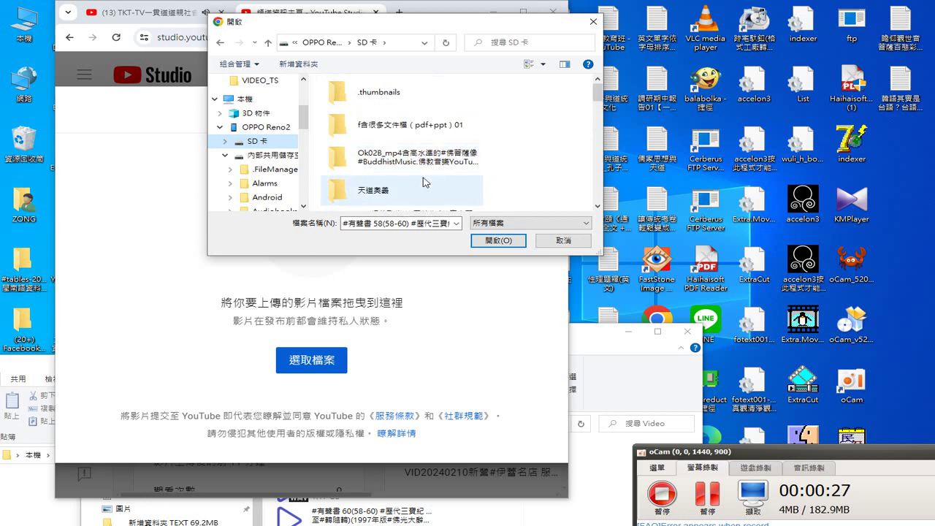
pyautogui.scroll(-3, 453, 179)
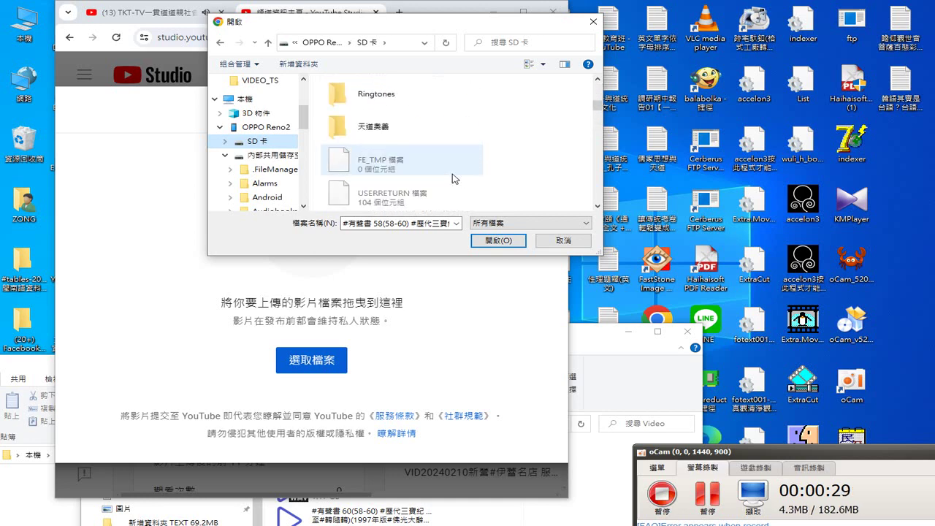
pyautogui.scroll(5, 409, 172)
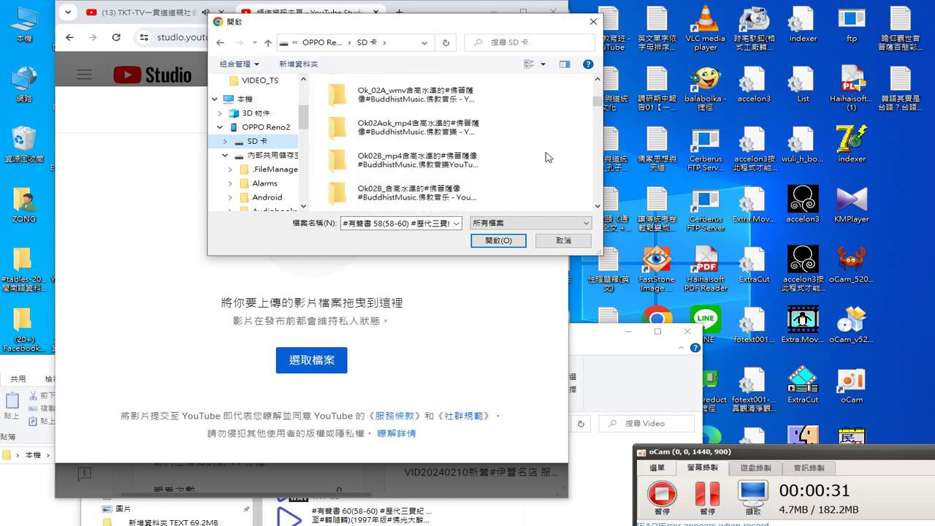
pyautogui.scroll(-3, 600, 162)
pyautogui.scroll(-5, 600, 162)
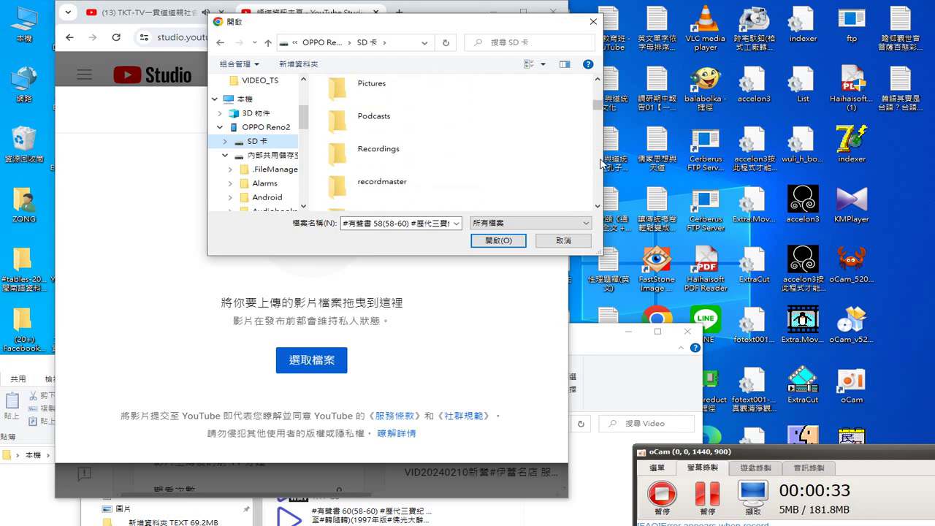
pyautogui.scroll(-1, 600, 162)
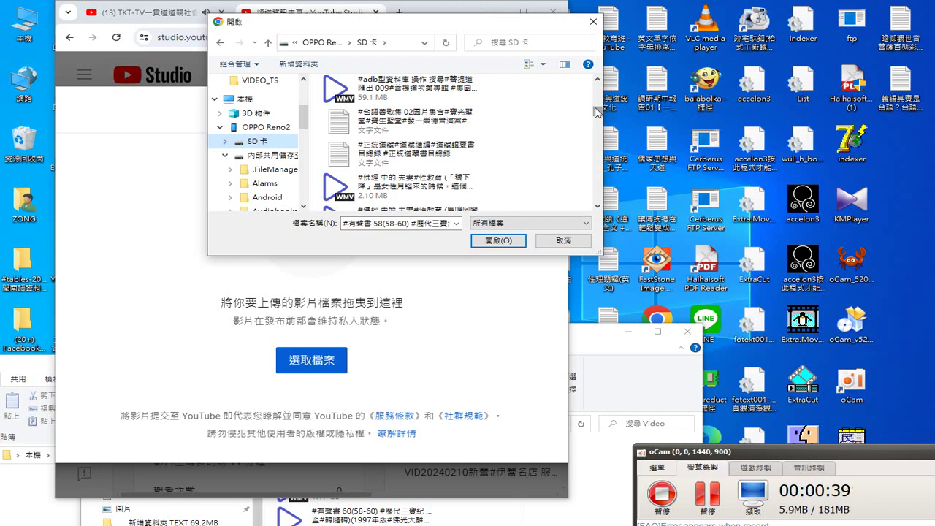
pyautogui.click(600, 147)
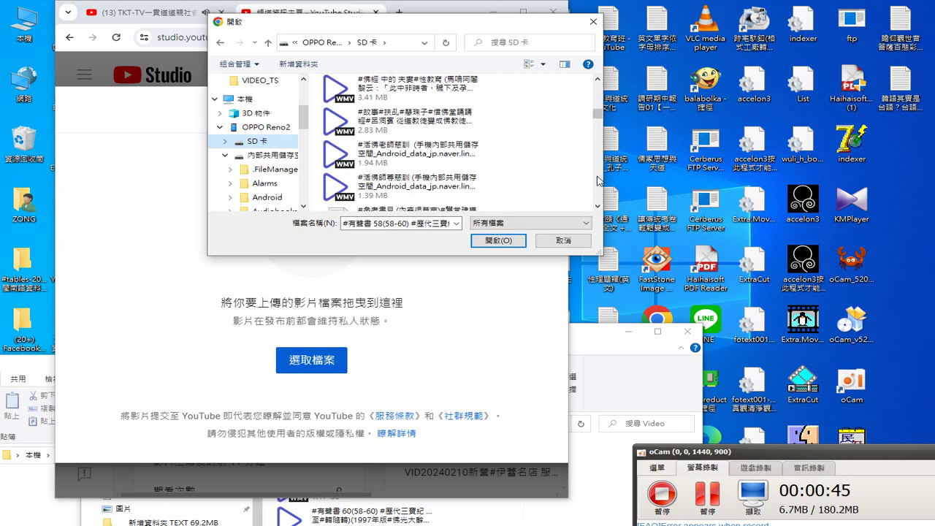
pyautogui.click(598, 186)
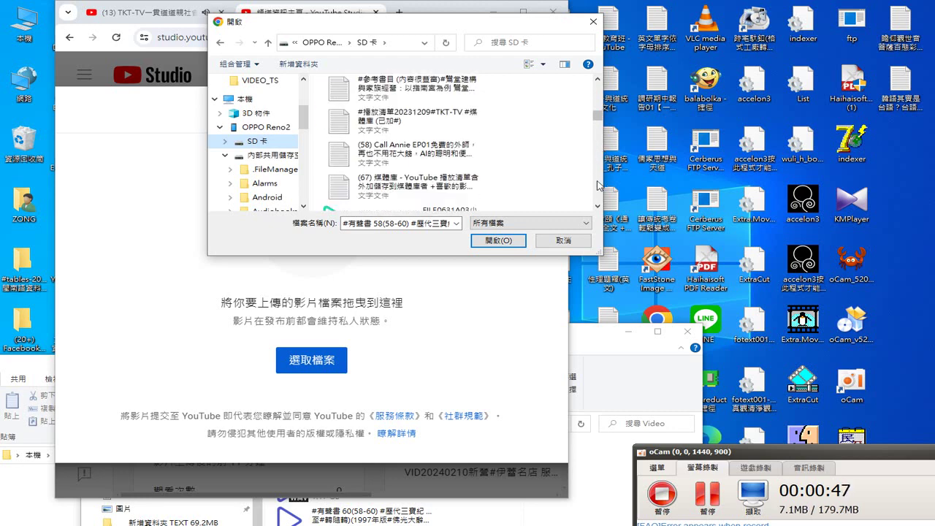
pyautogui.moveTo(597, 116)
pyautogui.mouseDown()
pyautogui.moveTo(600, 184)
pyautogui.moveTo(600, 130)
pyautogui.mouseUp()
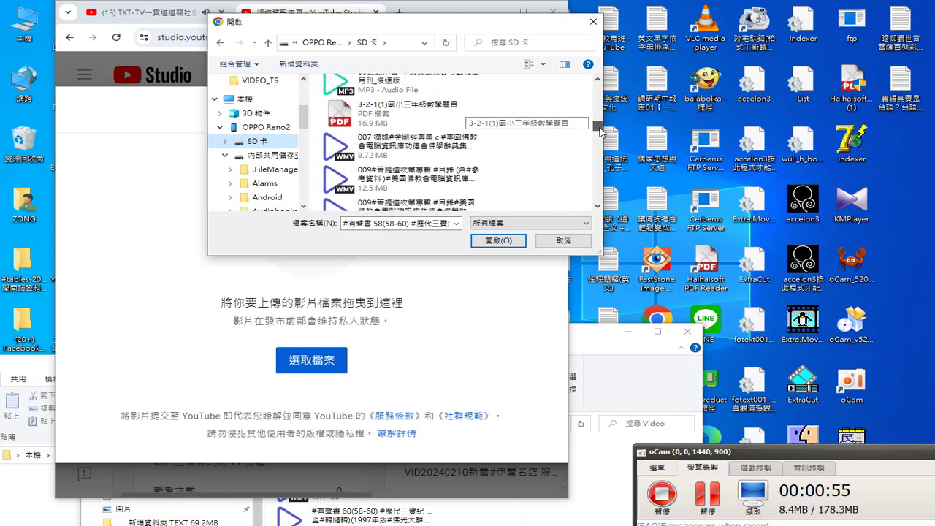
pyautogui.scroll(-1, 600, 130)
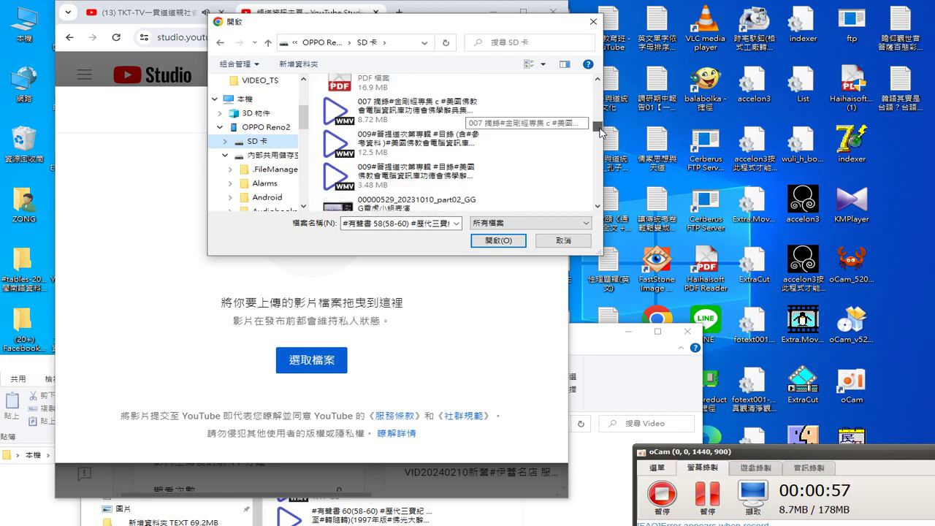
pyautogui.scroll(-3, 600, 130)
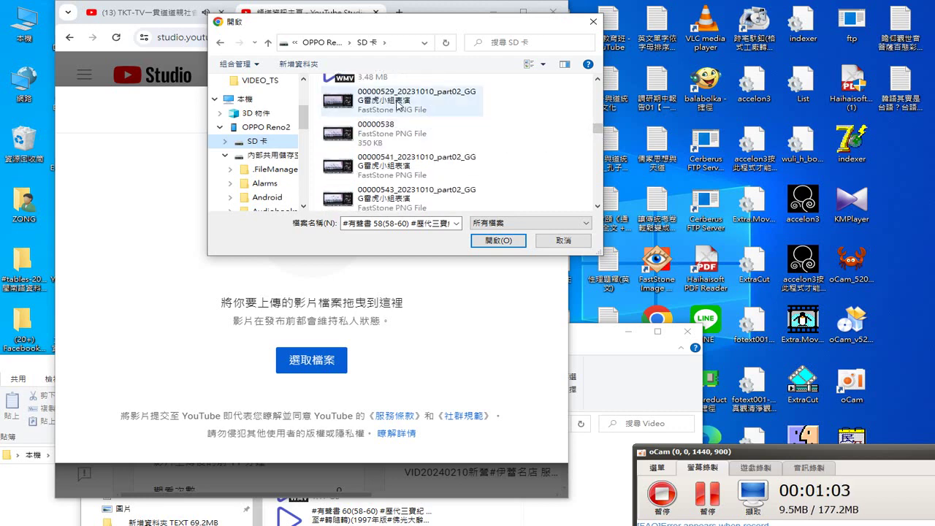
pyautogui.doubleClick(395, 106)
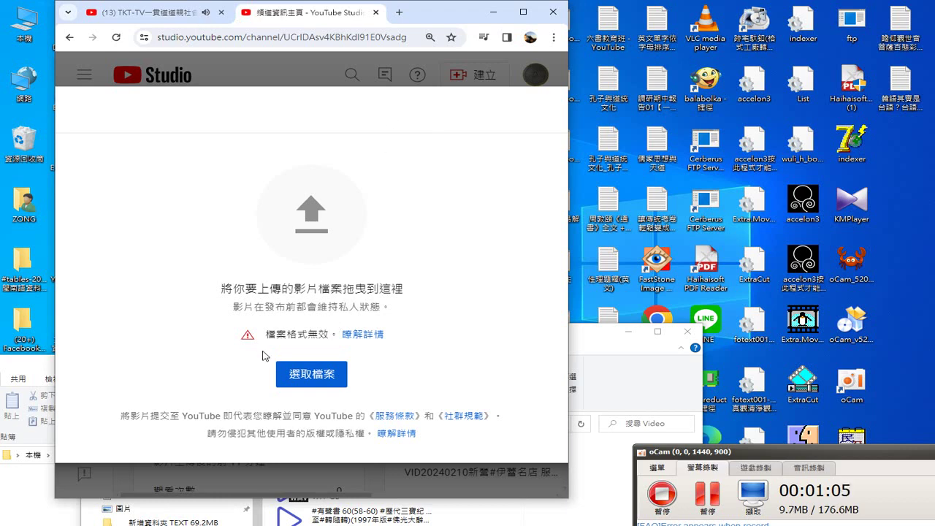
# - Reopen the file picker for the upload and go to the SD card (SD 卡) of OPPO Reno2
pyautogui.click(314, 375)
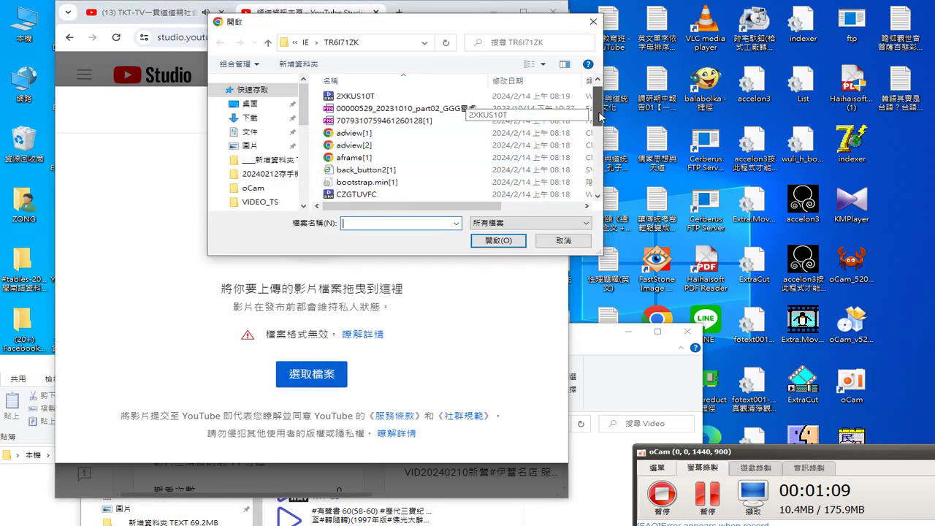
pyautogui.moveTo(601, 114)
pyautogui.mouseDown()
pyautogui.moveTo(601, 176)
pyautogui.moveTo(600, 124)
pyautogui.mouseUp()
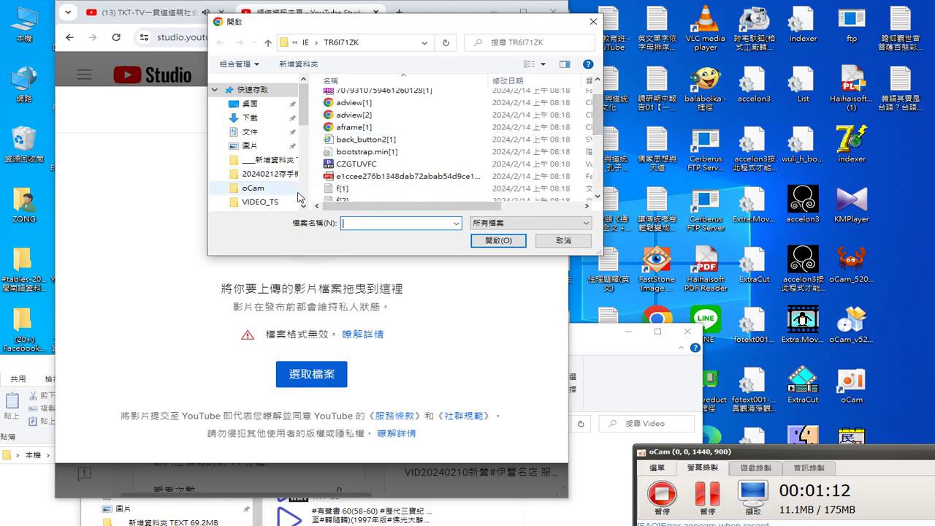
pyautogui.scroll(-3, 303, 197)
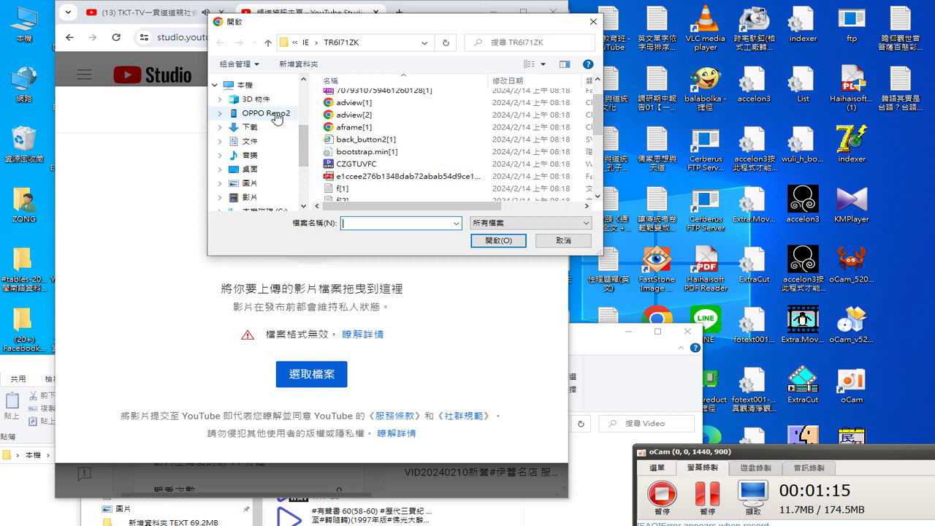
pyautogui.click(274, 115)
pyautogui.doubleClick(360, 101)
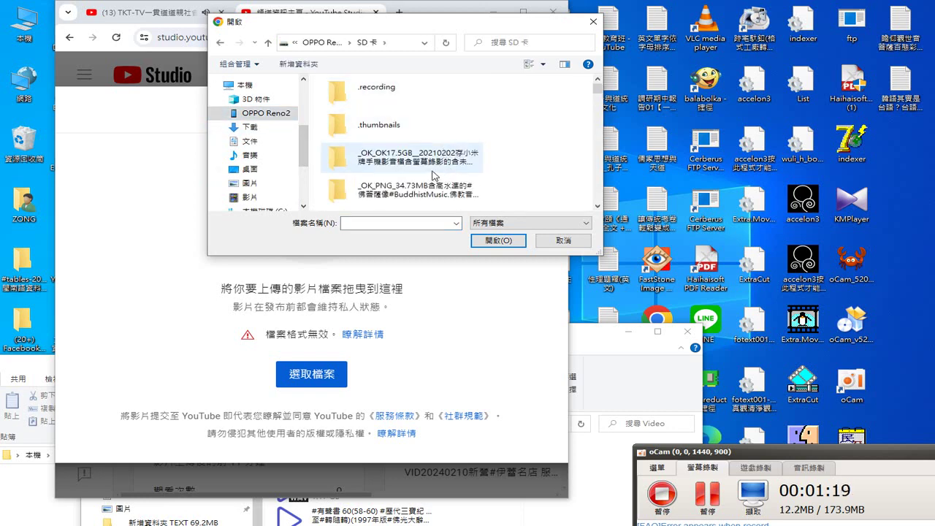
# - Look through the images in the _OK_PNG_34.73MB folder, and return to the SD card's root
pyautogui.scroll(-1, 418, 201)
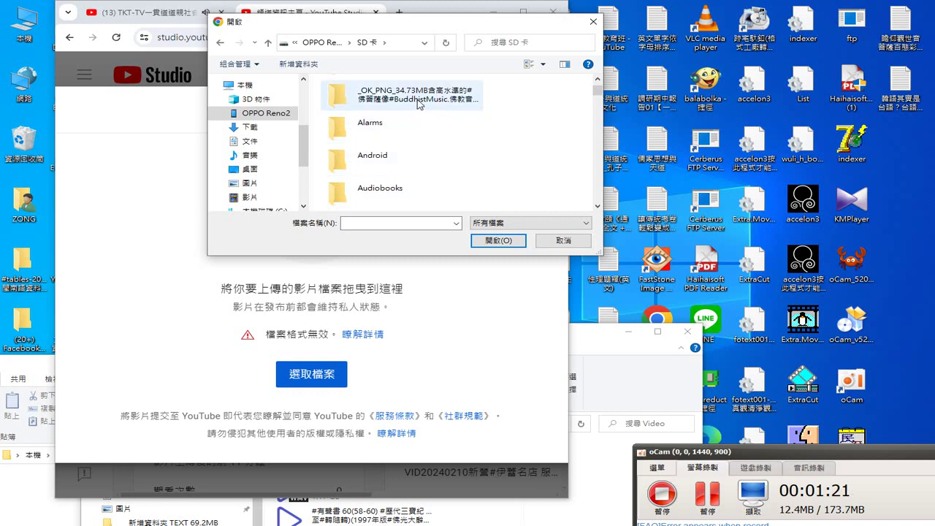
pyautogui.doubleClick(417, 102)
pyautogui.scroll(-5, 424, 128)
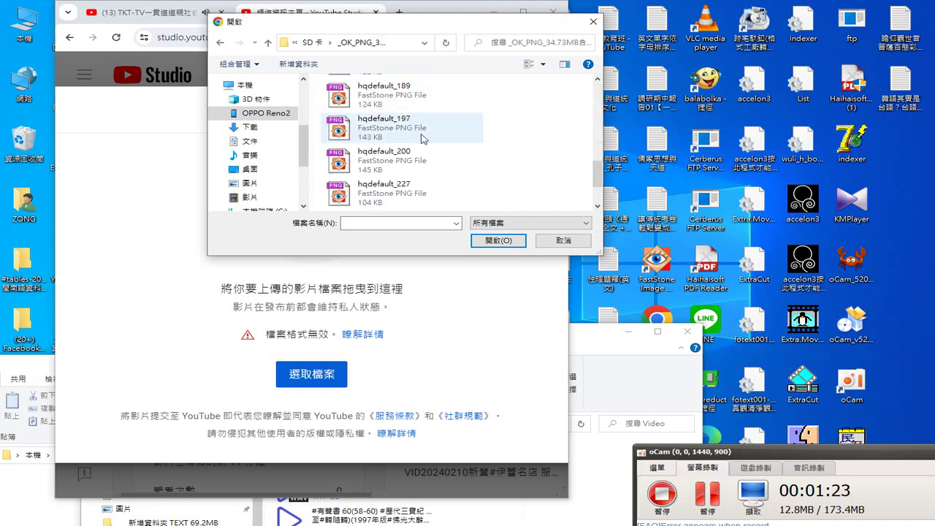
pyautogui.scroll(5, 574, 151)
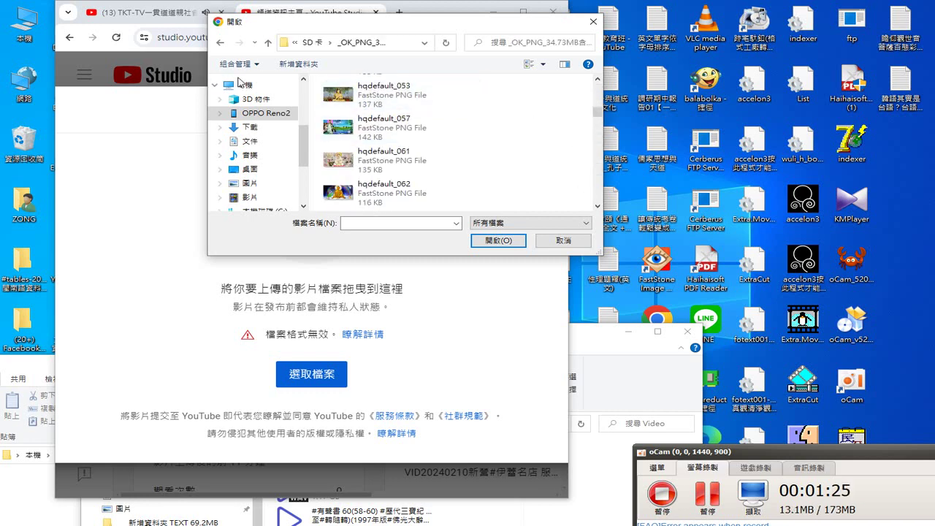
pyautogui.scroll(3, 460, 111)
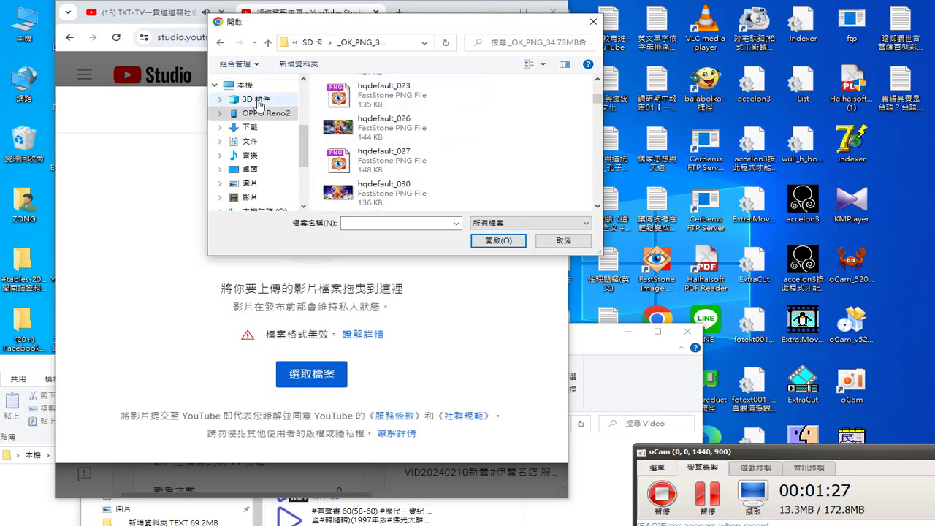
pyautogui.click(312, 43)
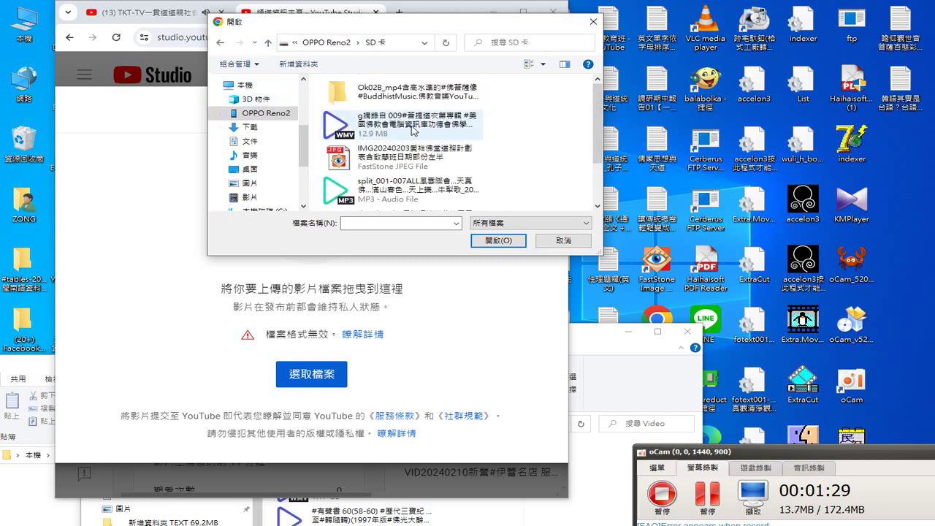
# - Upload the VID_20231010 MP4 video ending in _113135 from the folder Camera至20231206有國慶直播摘錄
pyautogui.scroll(-2, 514, 168)
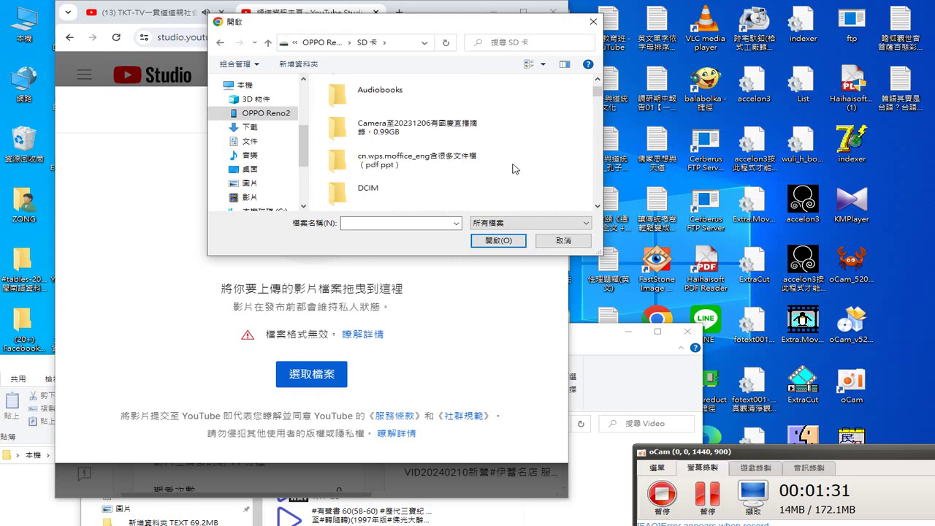
pyautogui.doubleClick(392, 130)
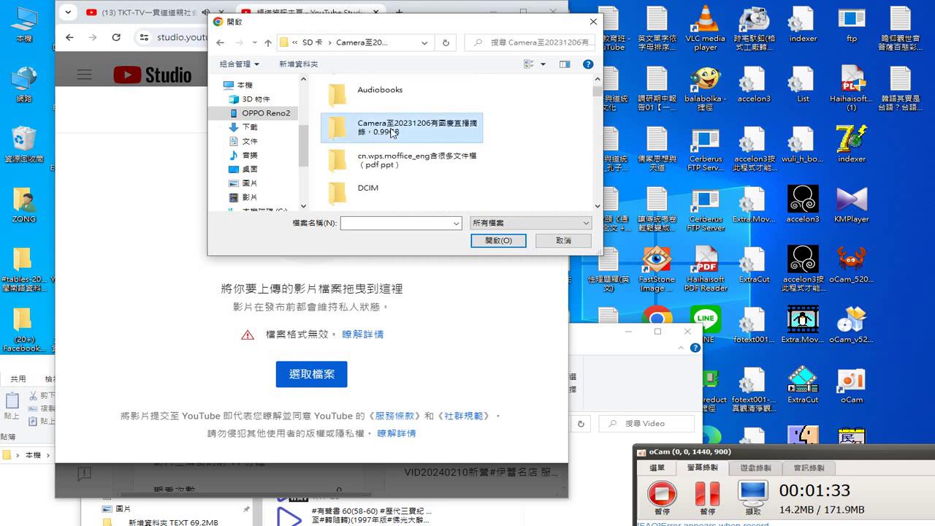
pyautogui.scroll(-5, 467, 146)
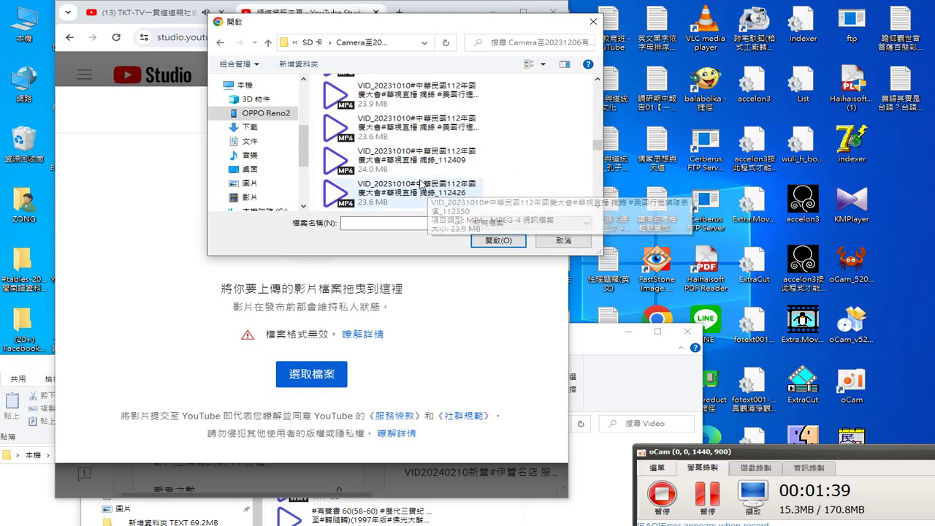
pyautogui.scroll(-3, 430, 189)
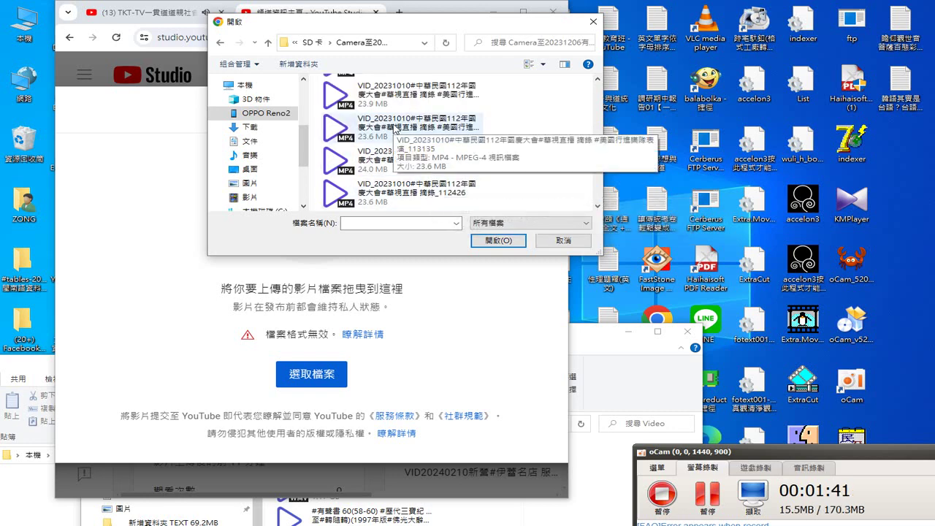
pyautogui.click(395, 128)
pyautogui.doubleClick(393, 129)
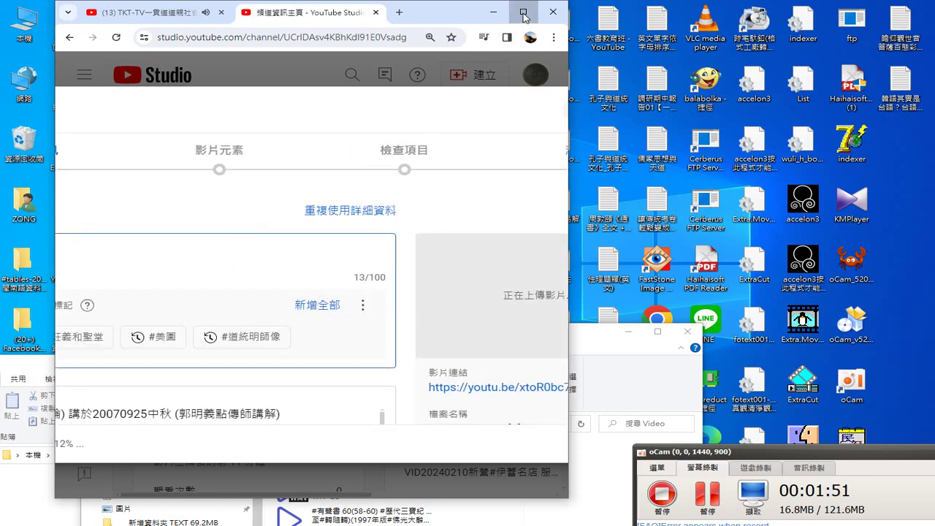
# - Maximize the browser window and publish the uploaded video VID 202310101 with public visibility (公開), keeping its default details
pyautogui.click(523, 13)
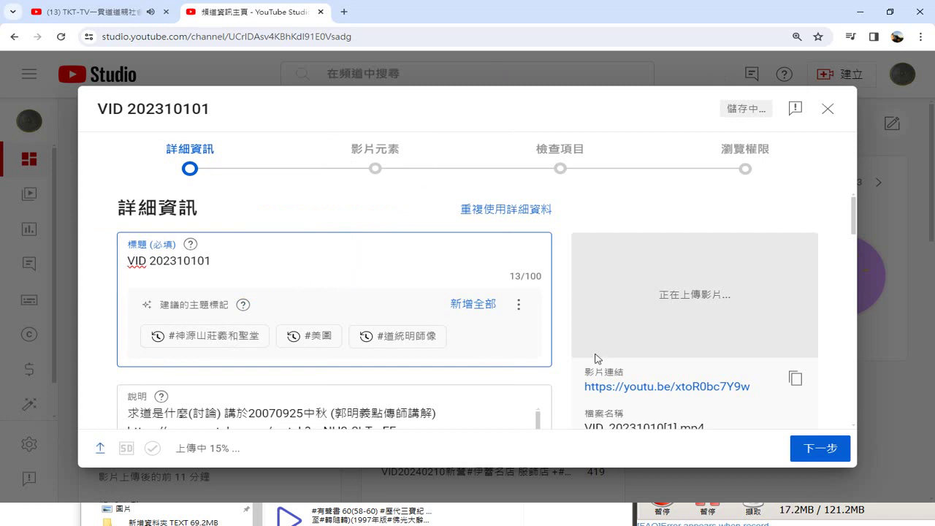
pyautogui.click(826, 456)
pyautogui.click(822, 454)
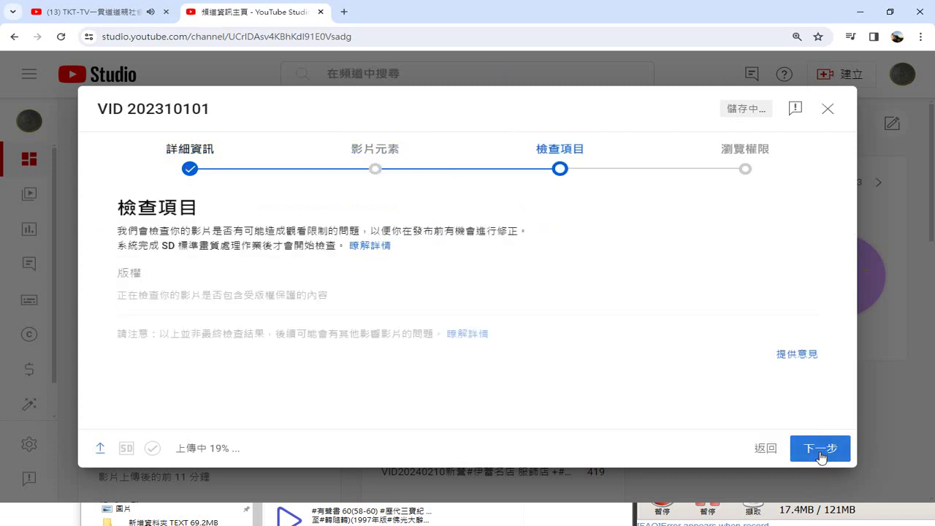
pyautogui.click(821, 453)
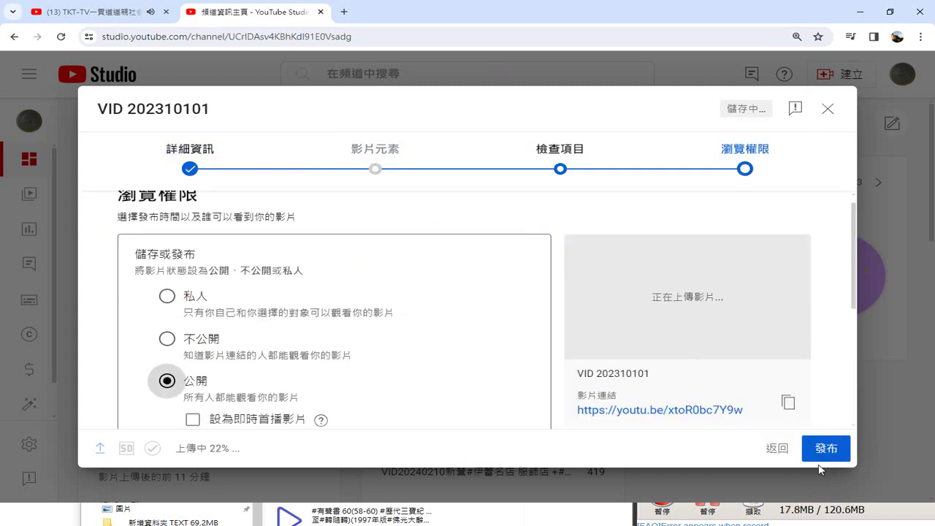
pyautogui.click(823, 451)
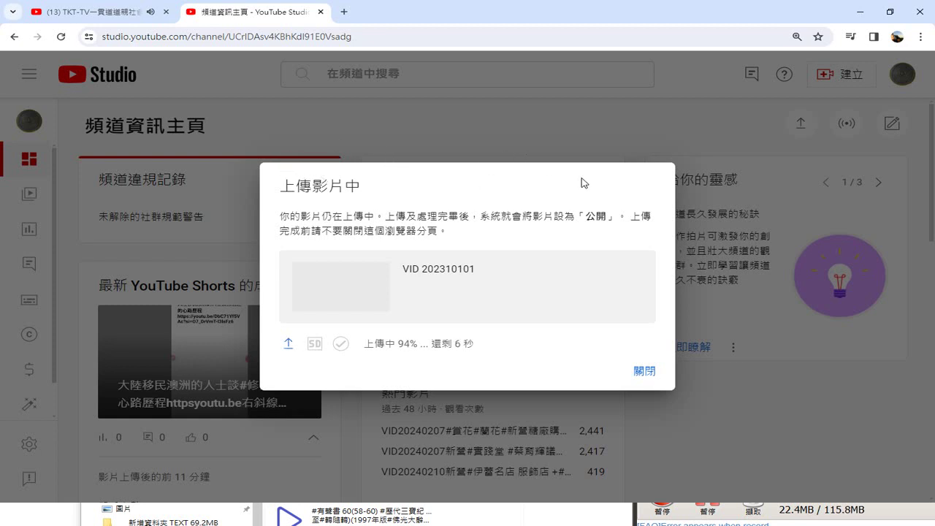
# - Close the video processing notice and open the channel content page (頻道內容) with the list of videos
pyautogui.moveTo(553, 217); pyautogui.dragTo(522, 198)
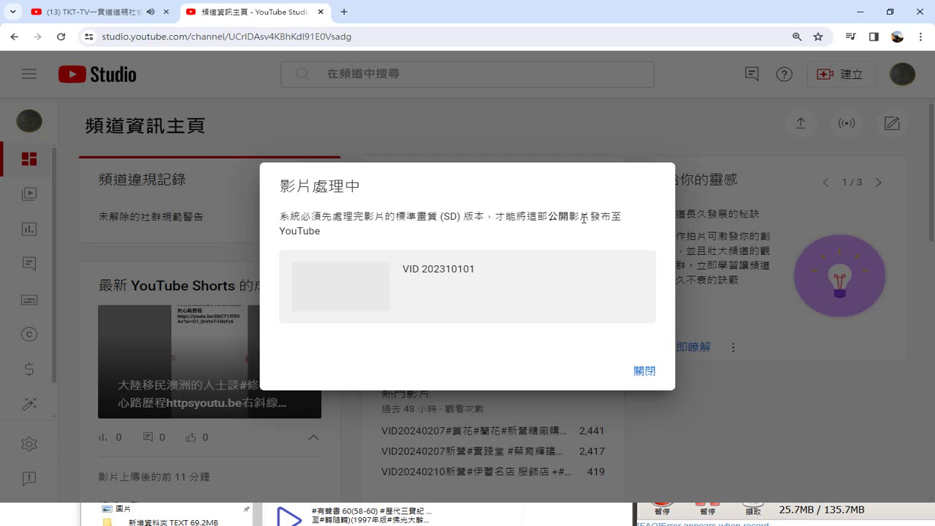
pyautogui.click(645, 371)
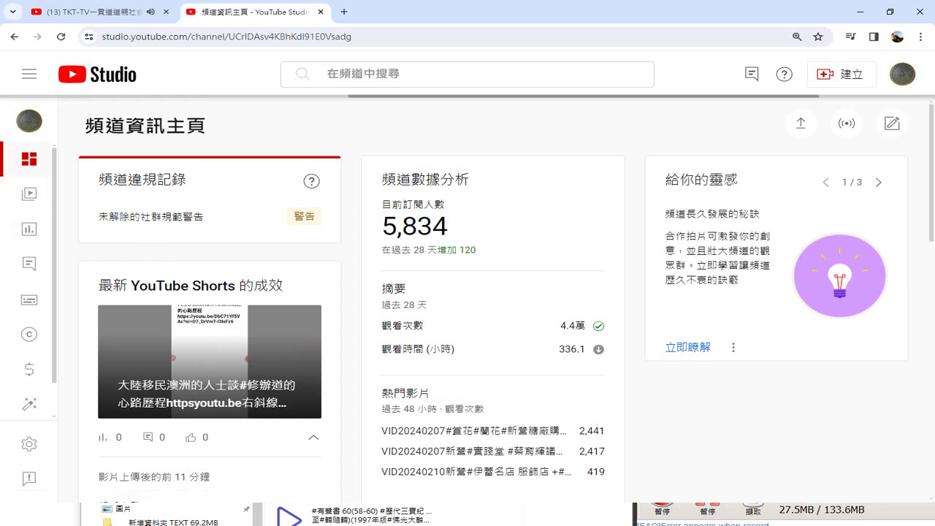
pyautogui.scroll(-1, 132, 237)
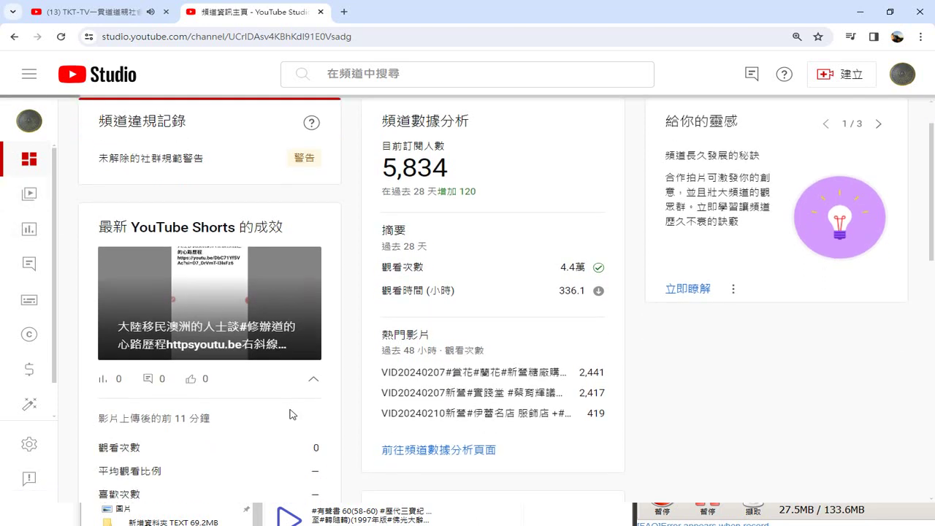
pyautogui.click(29, 195)
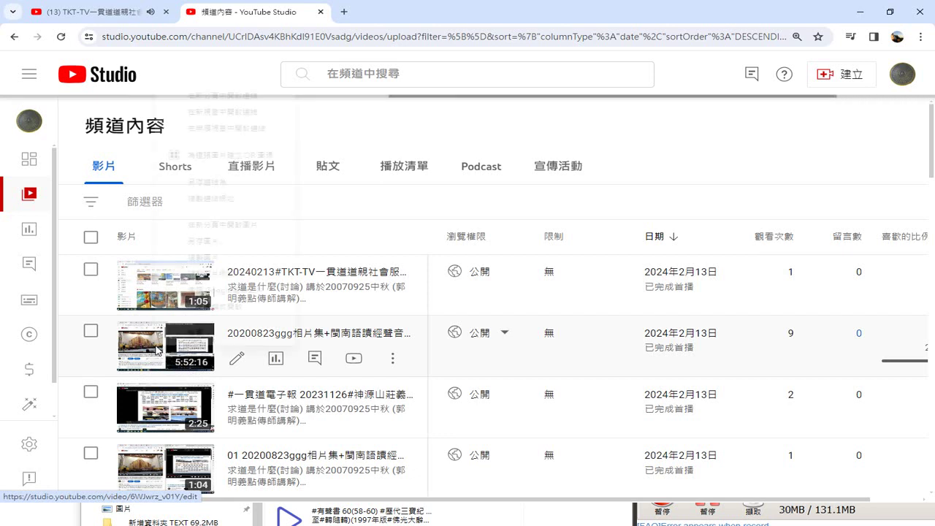
# - Open the details of the 5:52:16 video whose title starts with 20200823ggg相片集 in a new browser tab
pyautogui.rightClick(157, 352)
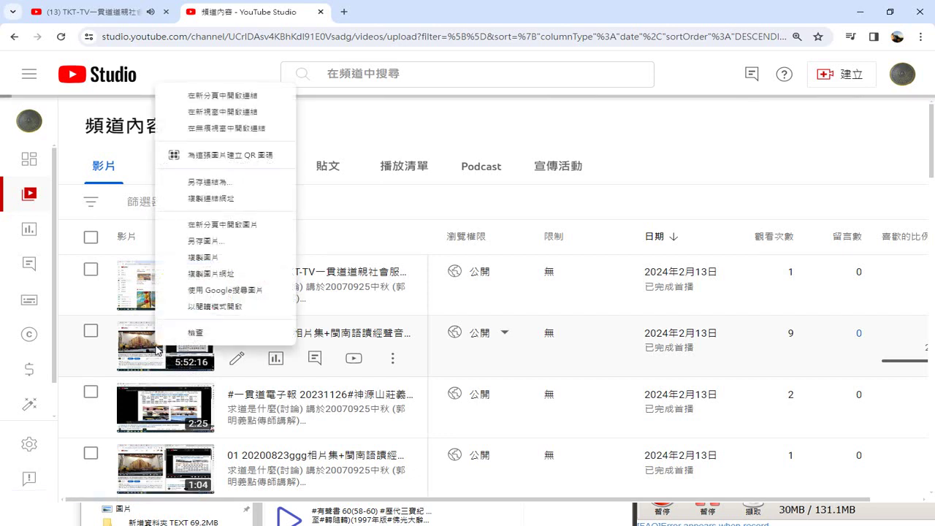
pyautogui.click(234, 100)
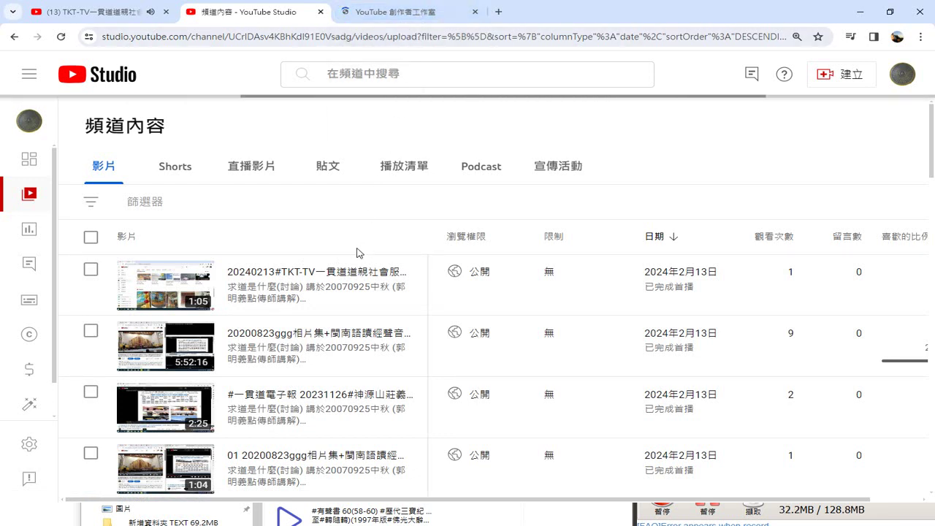
# - Open the details of VID 202310101 from the channel's Shorts list and follow its video link to the public Shorts page
pyautogui.moveTo(355, 261)
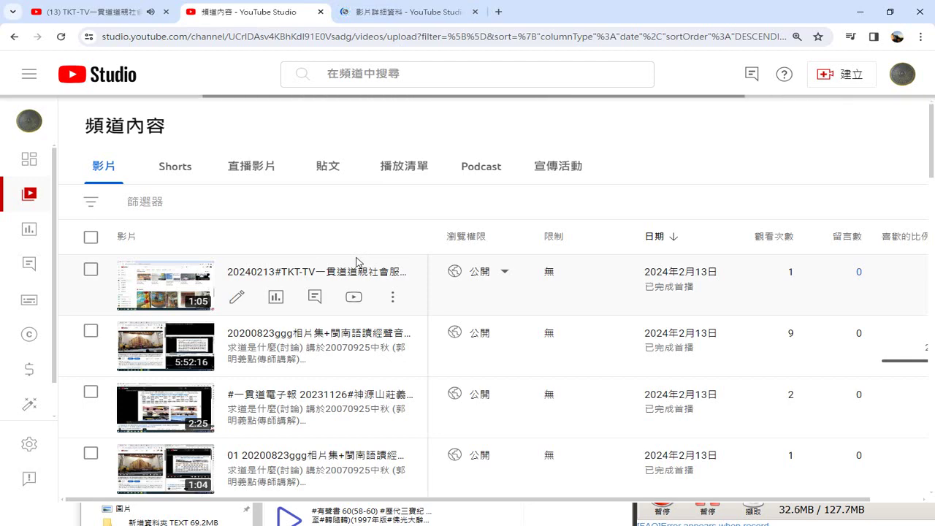
pyautogui.scroll(-1, 365, 226)
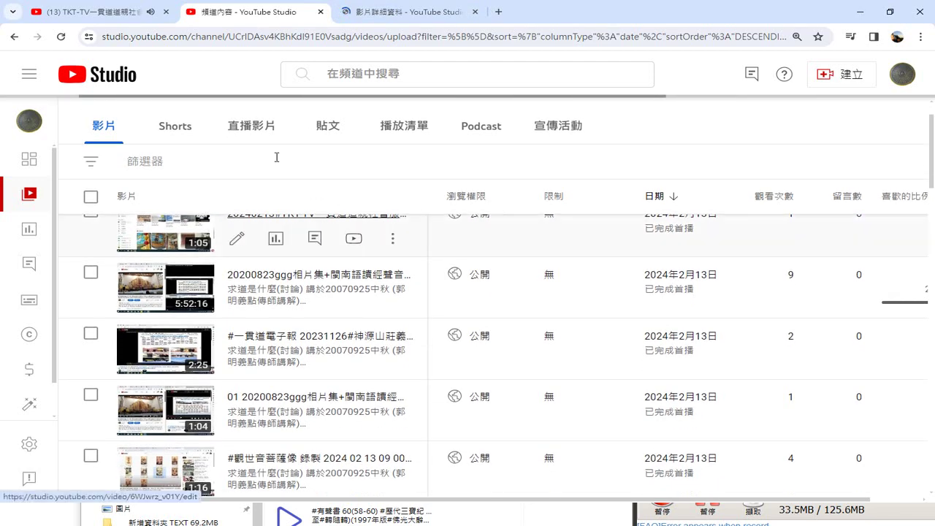
pyautogui.scroll(1, 275, 156)
pyautogui.click(179, 174)
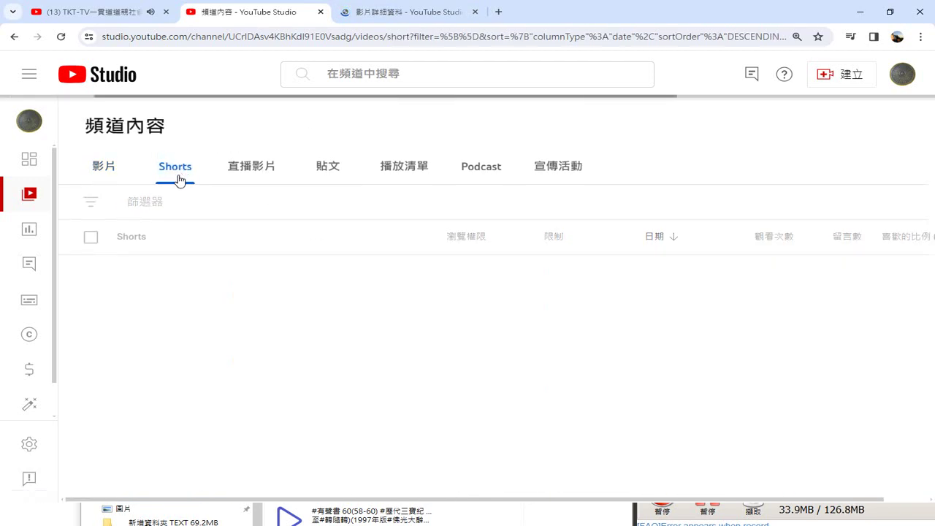
pyautogui.moveTo(252, 288)
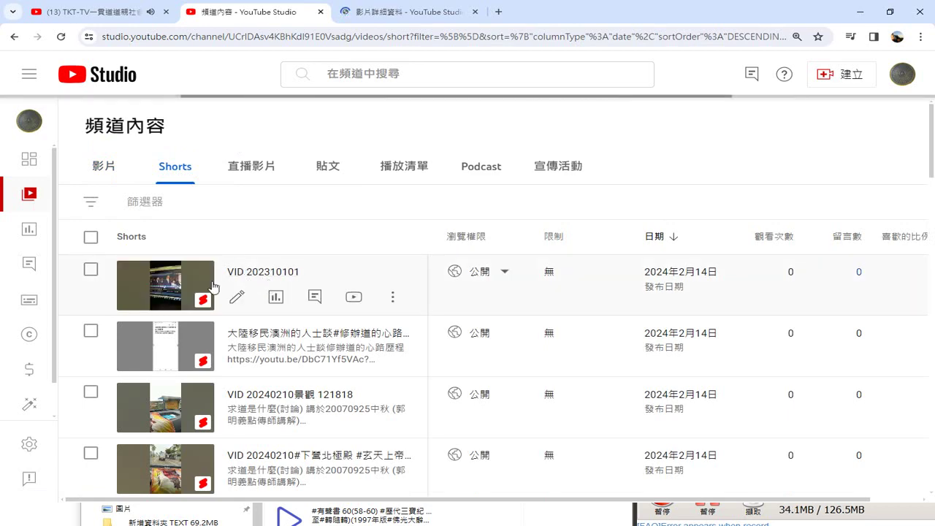
pyautogui.click(167, 285)
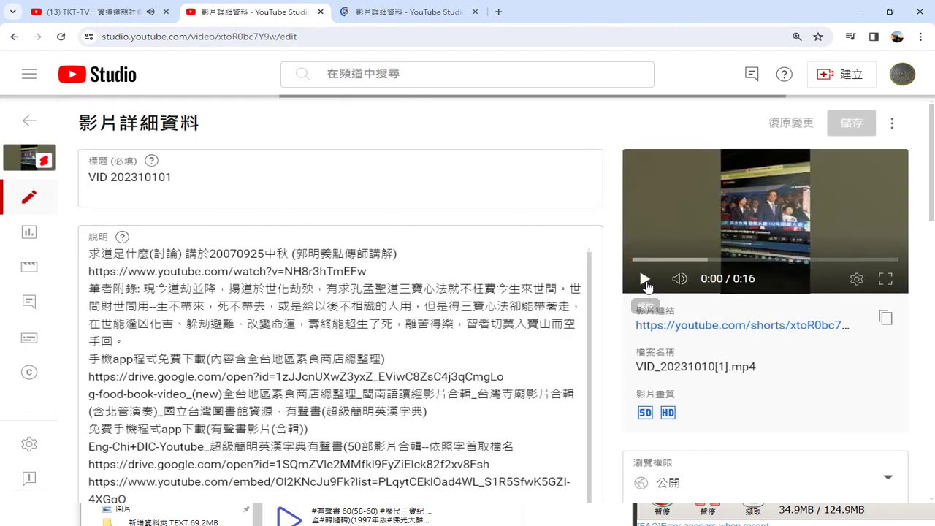
pyautogui.click(701, 326)
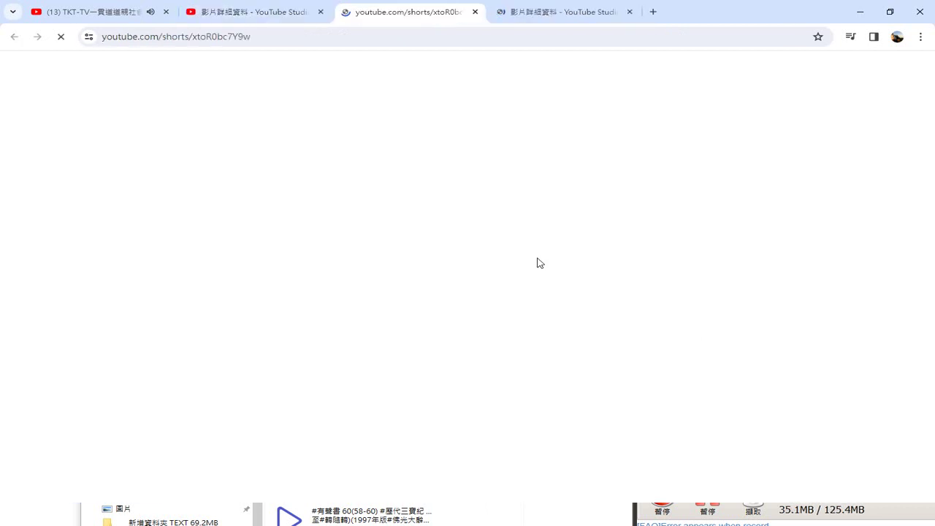